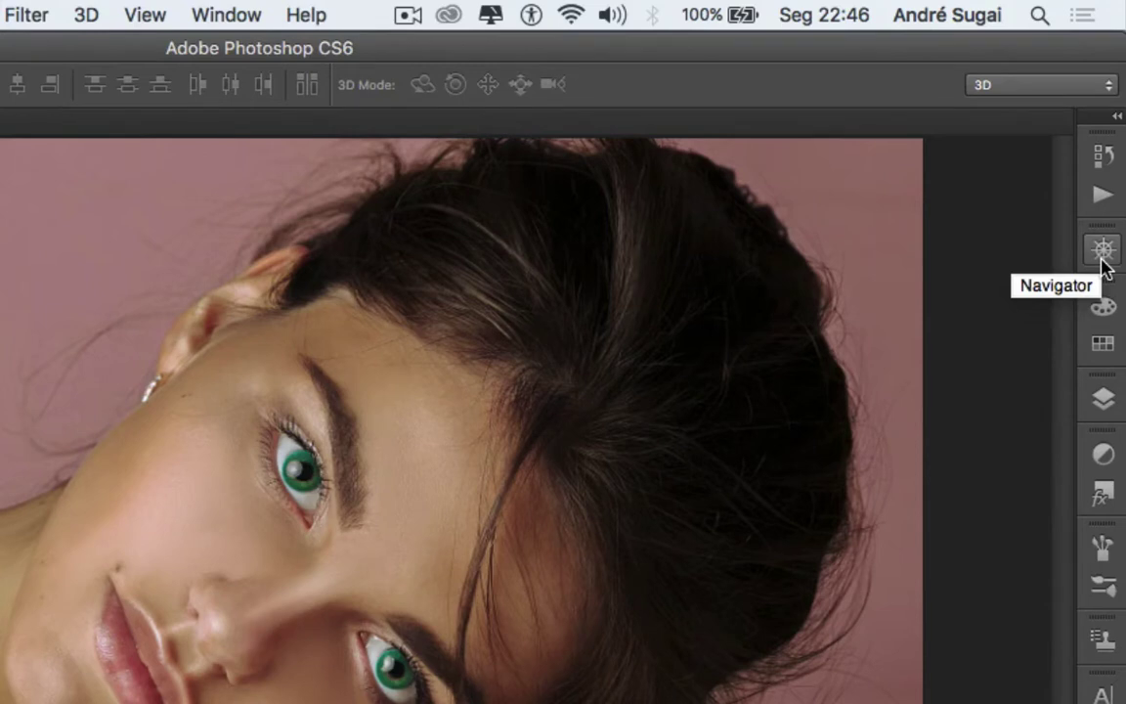
Step: Show the Navigator panel from the Window menu and resize it to a medium thumbnail of the portrait
{"action": "left_click", "coordinate": [226, 12]}
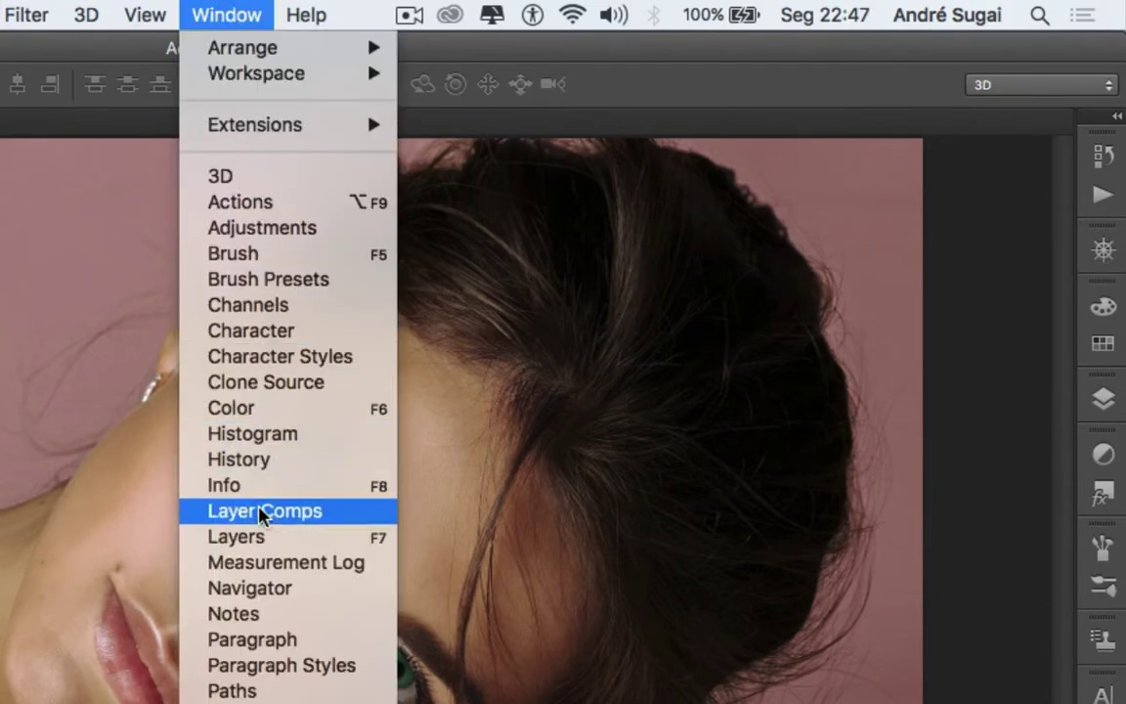
{"action": "left_click", "coordinate": [260, 590]}
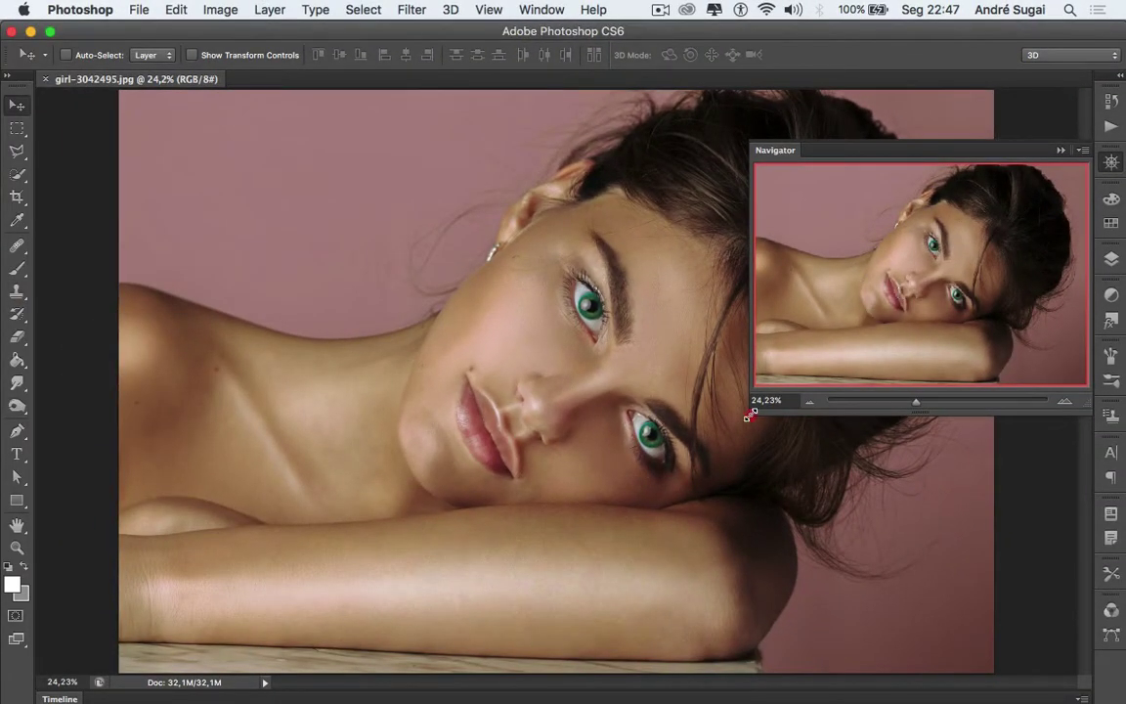
{"action": "left_click_drag", "start_coordinate": [750, 415], "coordinate": [965, 246]}
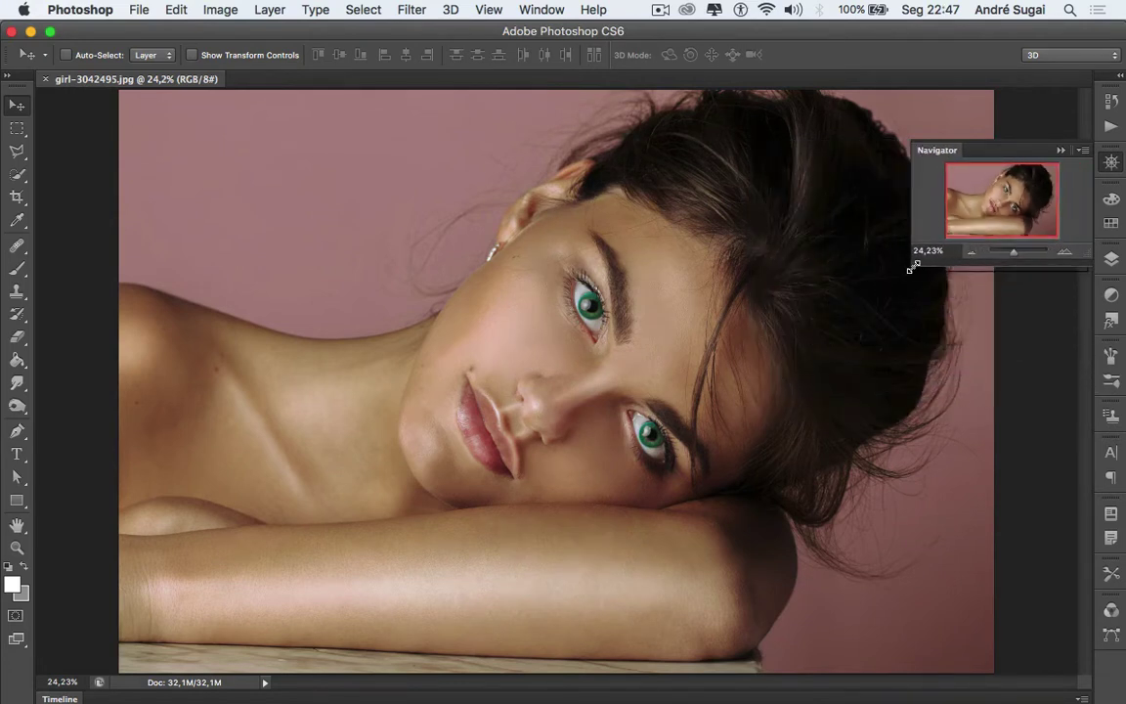
{"action": "left_click_drag", "start_coordinate": [913, 266], "coordinate": [743, 418]}
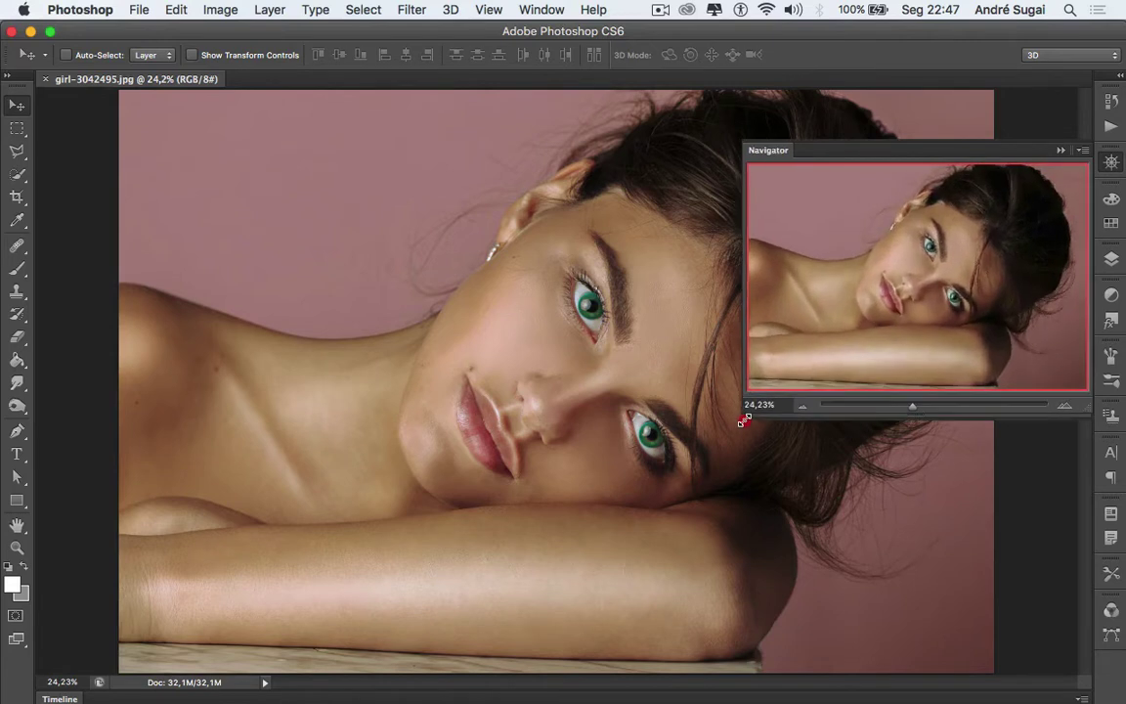
{"action": "mouse_move", "coordinate": [688, 445]}
{"action": "left_mouse_down"}
{"action": "mouse_move", "coordinate": [825, 391]}
{"action": "mouse_move", "coordinate": [770, 420]}
{"action": "left_mouse_up"}
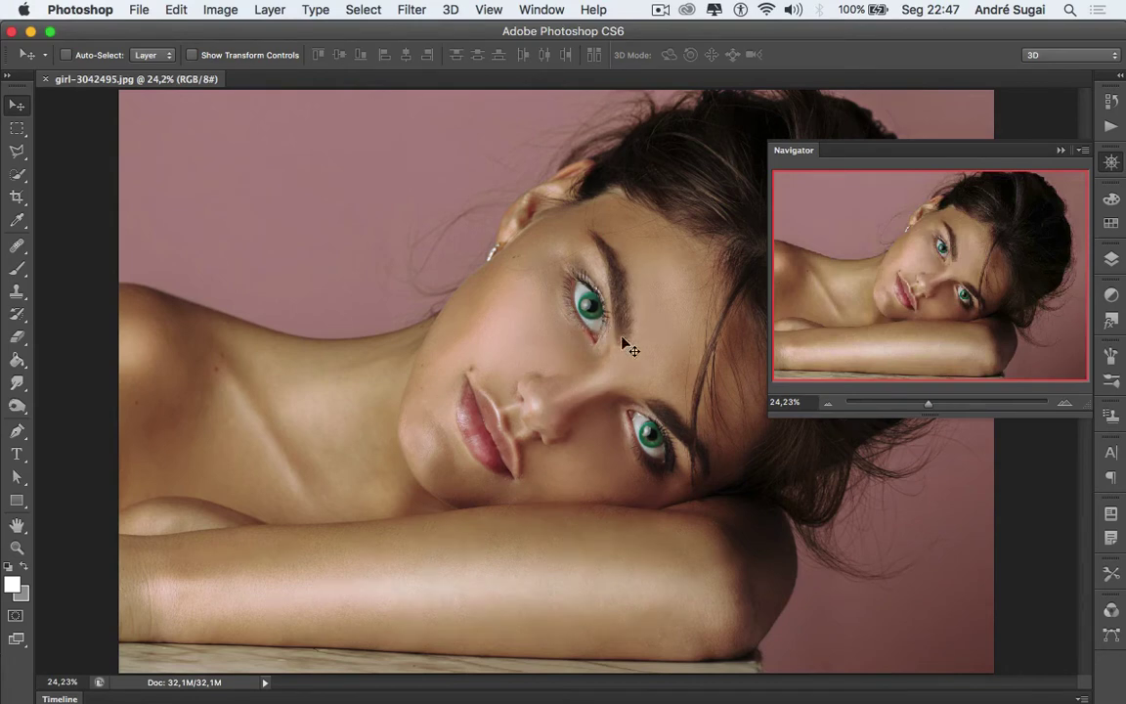
Step: Zoom in on the upper green eye to about 152% with the Zoom tool
{"action": "key", "text": "z"}
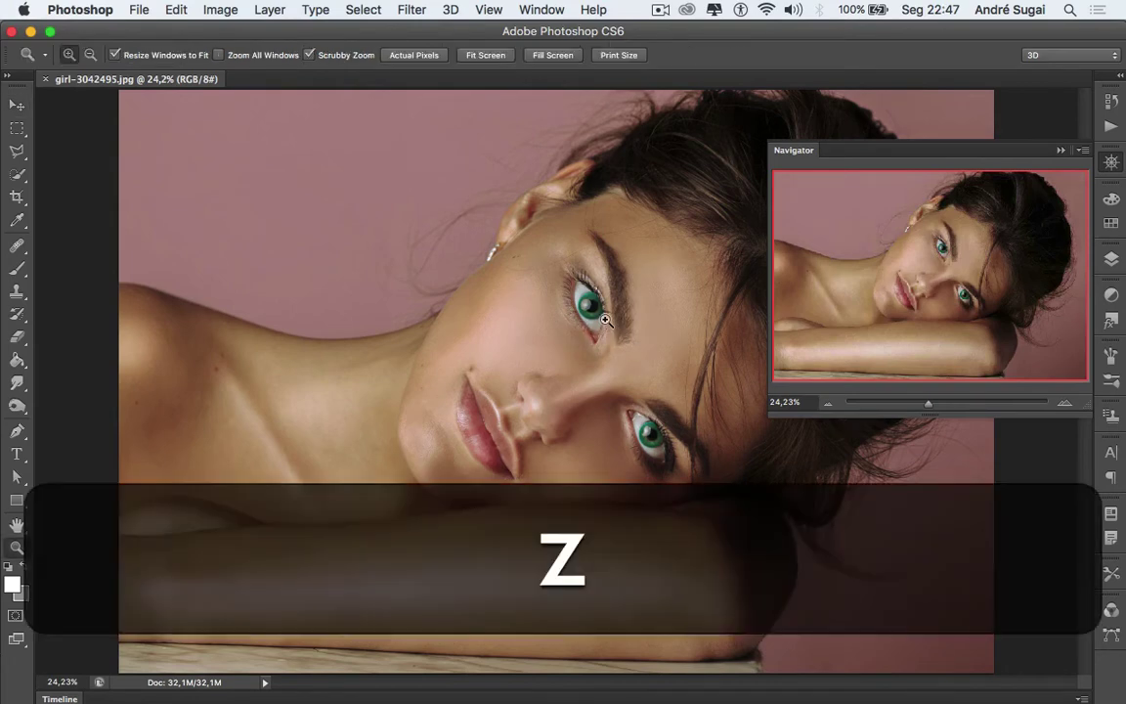
{"action": "left_click_drag", "start_coordinate": [616, 333], "coordinate": [606, 306]}
{"action": "left_click", "coordinate": [606, 306]}
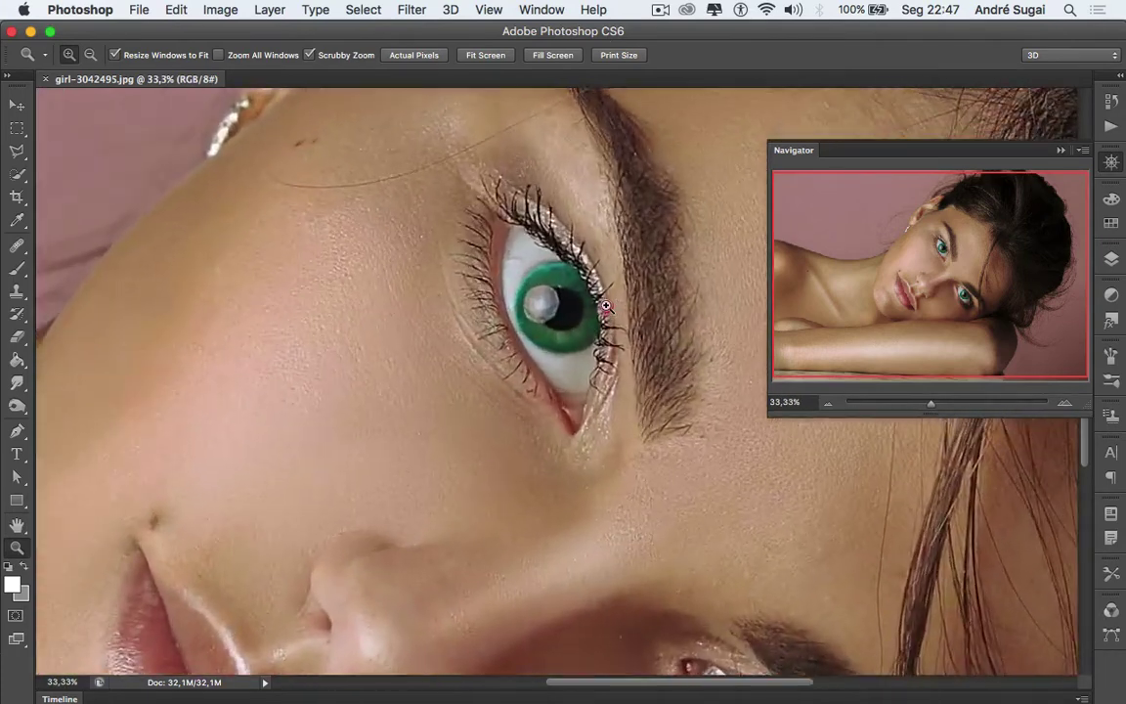
{"action": "left_click_drag", "start_coordinate": [606, 306], "coordinate": [606, 306]}
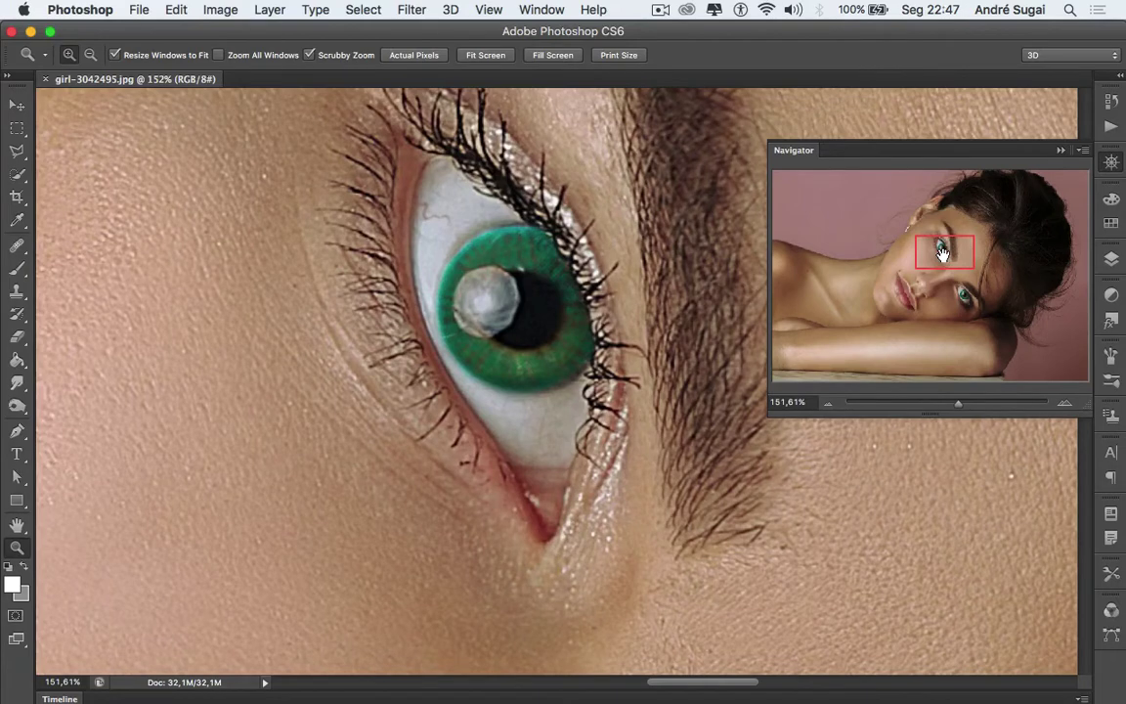
Step: Drag the Navigator view box from the eye to the lips, toward the other eye, then back to the lips
{"action": "left_click_drag", "start_coordinate": [940, 252], "coordinate": [905, 295]}
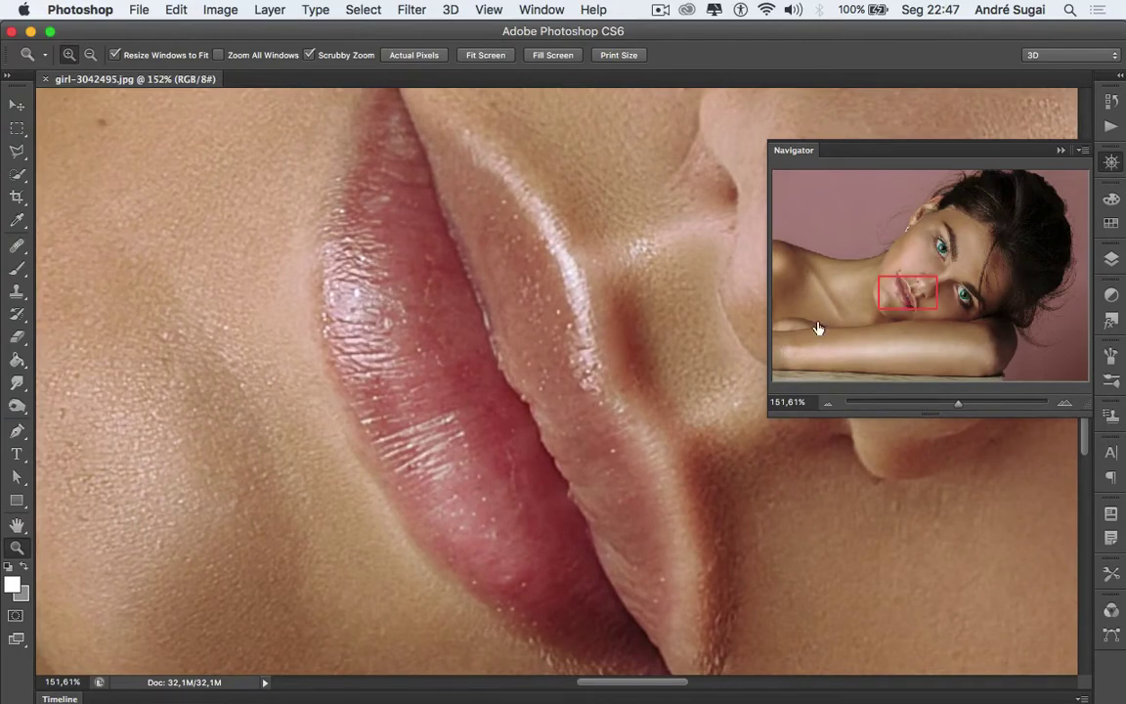
{"action": "left_click_drag", "start_coordinate": [915, 291], "coordinate": [954, 290]}
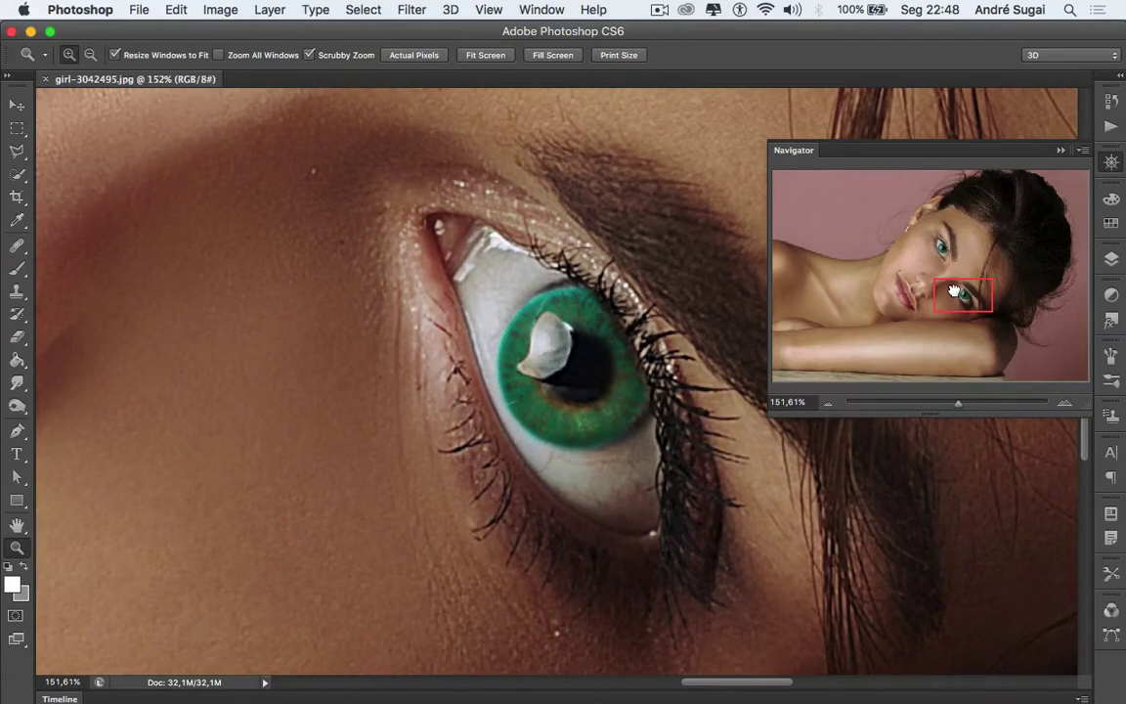
{"action": "left_click_drag", "start_coordinate": [954, 290], "coordinate": [909, 293]}
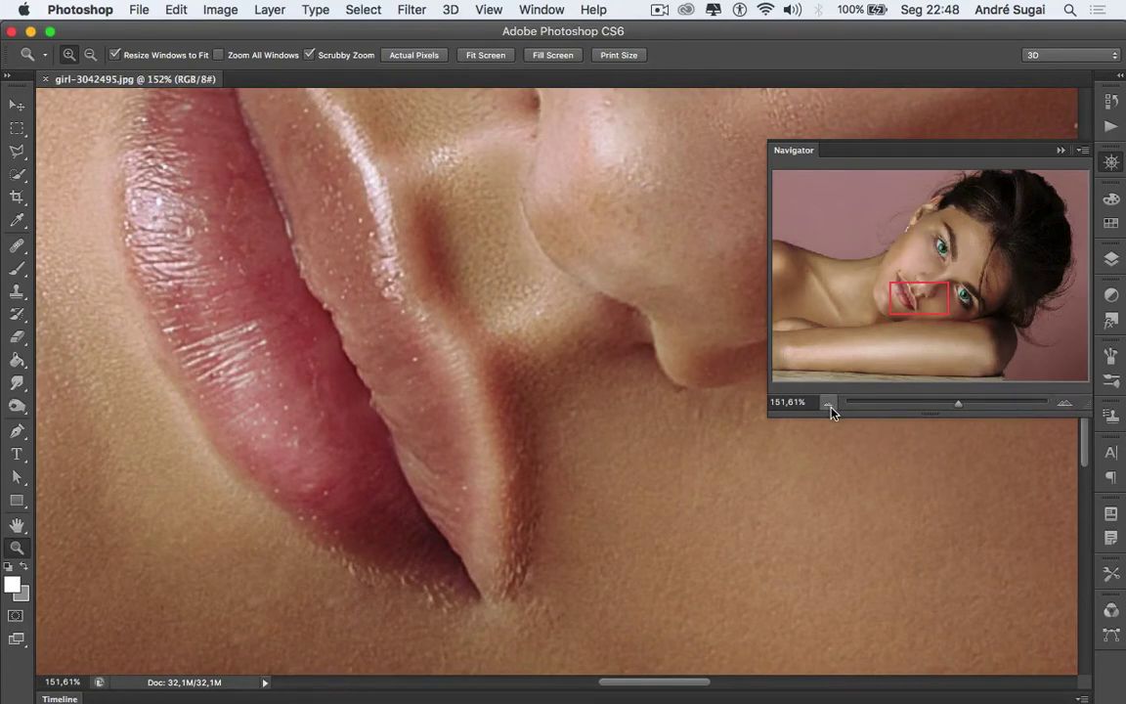
Step: Try the Navigator zoom buttons and slider, ranging between 100% and 300% before settling near 135%
{"action": "left_click", "coordinate": [1063, 405]}
{"action": "left_click", "coordinate": [1063, 404]}
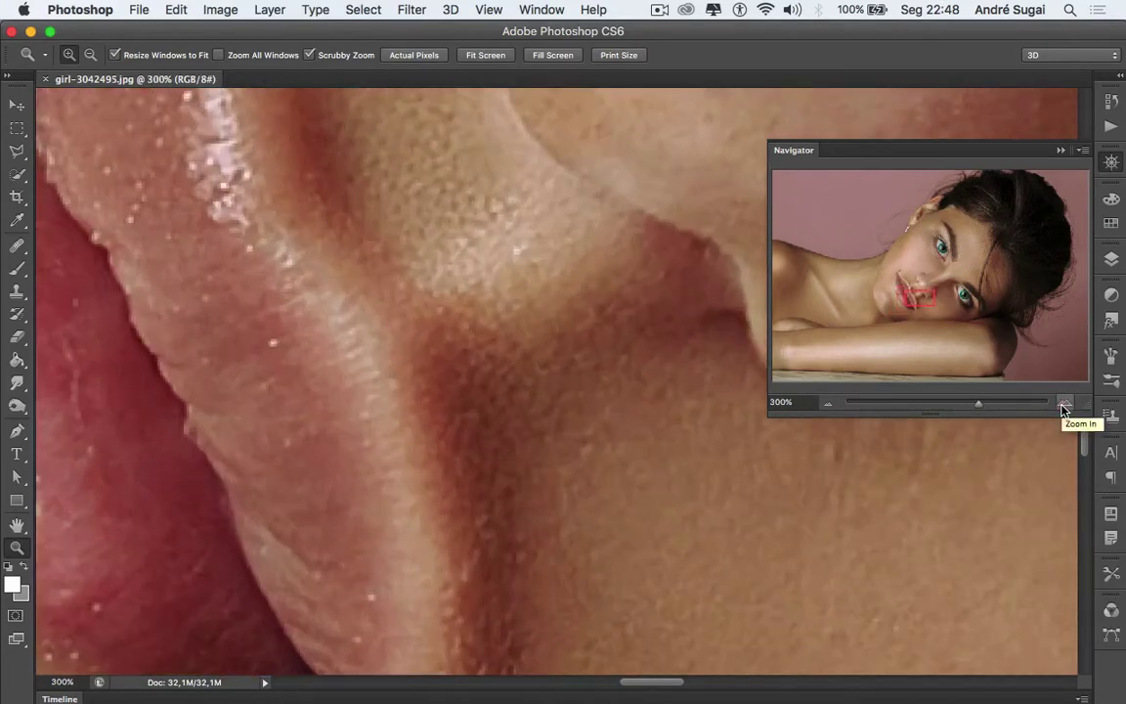
{"action": "left_click", "coordinate": [829, 405]}
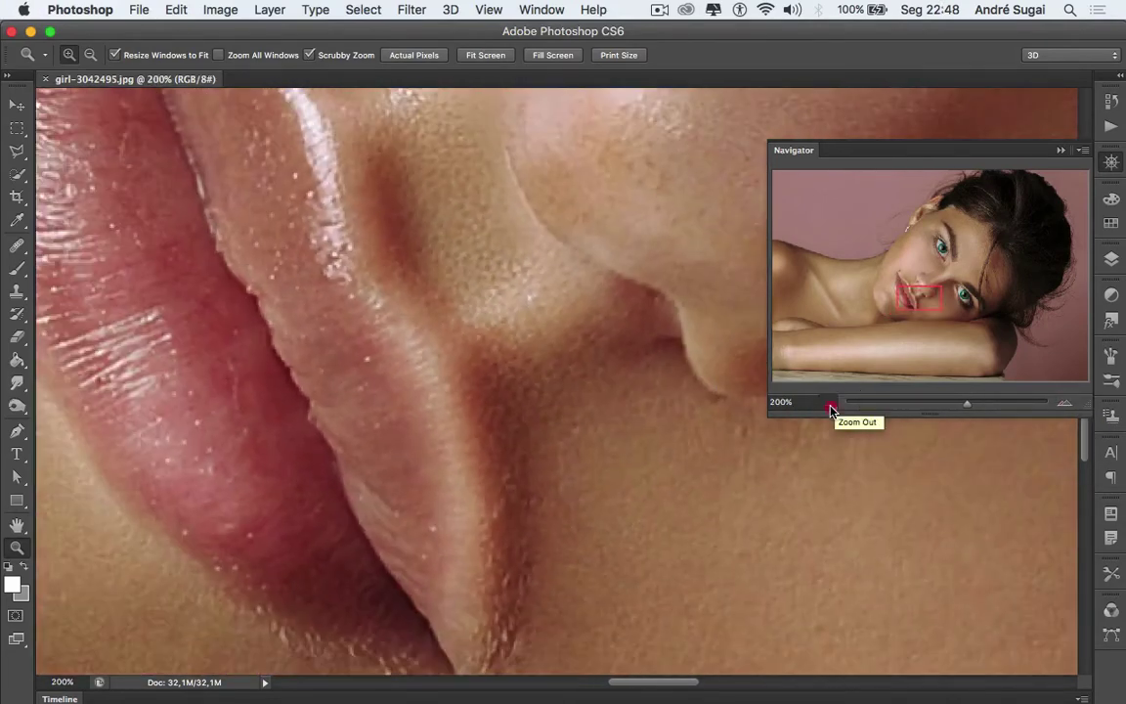
{"action": "left_click", "coordinate": [830, 405]}
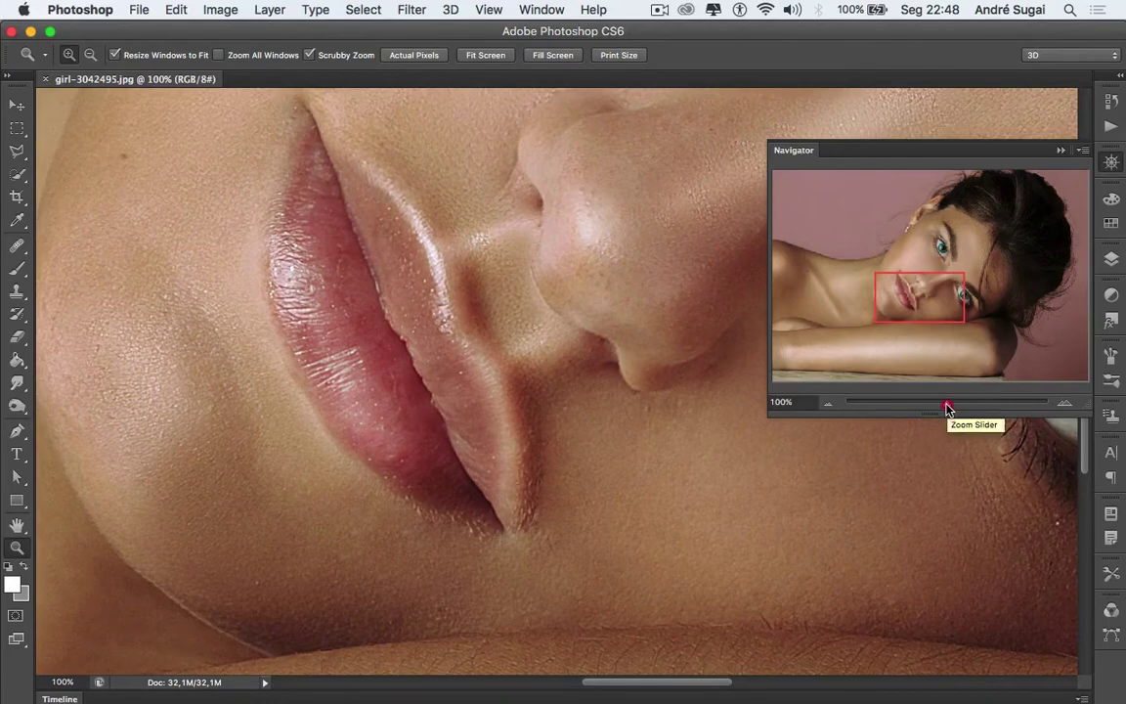
{"action": "mouse_move", "coordinate": [948, 407]}
{"action": "left_mouse_down"}
{"action": "mouse_move", "coordinate": [934, 408]}
{"action": "mouse_move", "coordinate": [956, 408]}
{"action": "left_mouse_up"}
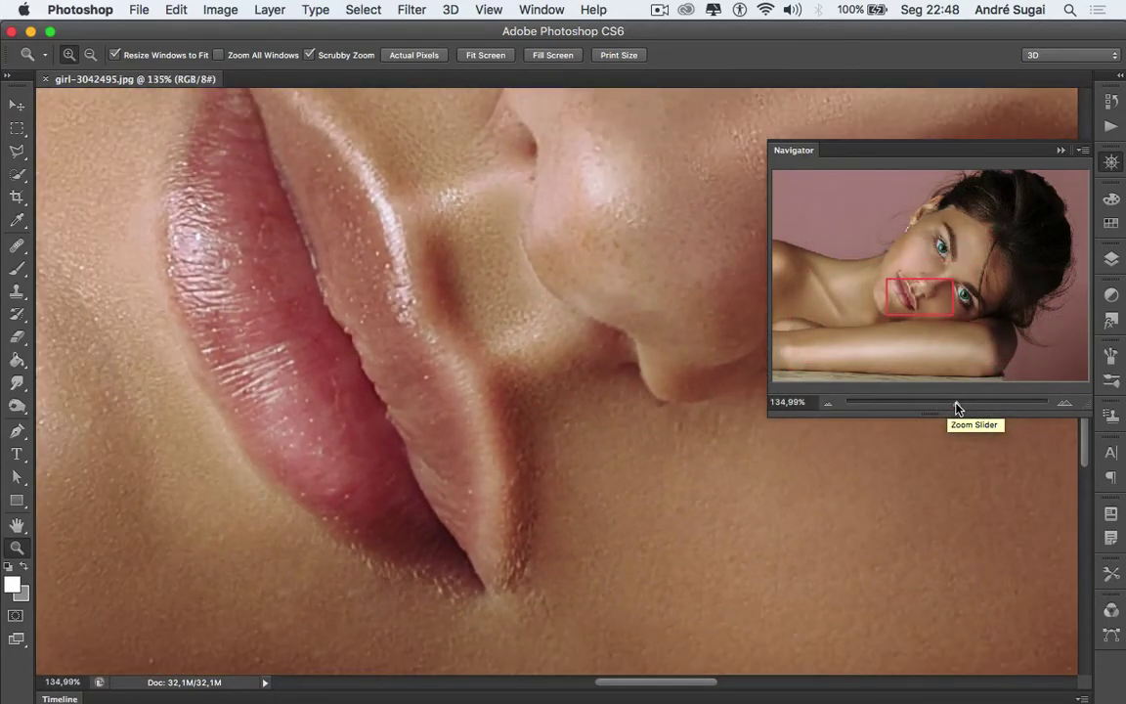
Step: Enter 150 in the Navigator zoom field to show the lips at exactly 150%
{"action": "left_click", "coordinate": [792, 402]}
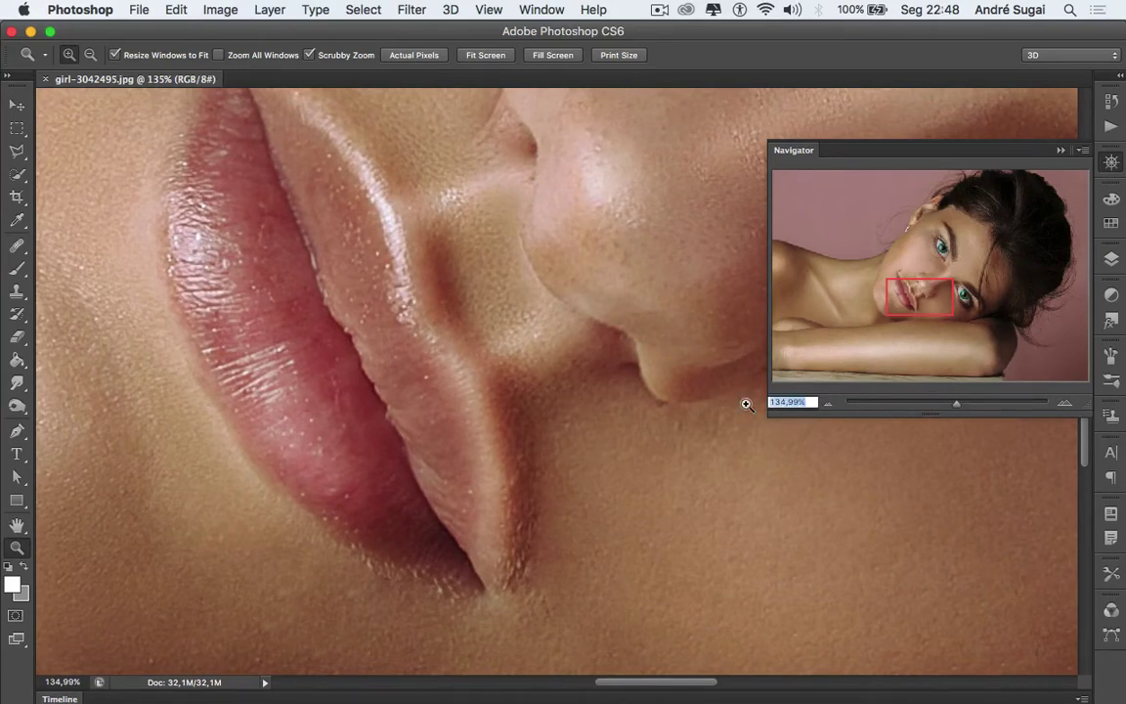
{"action": "type", "text": "150"}
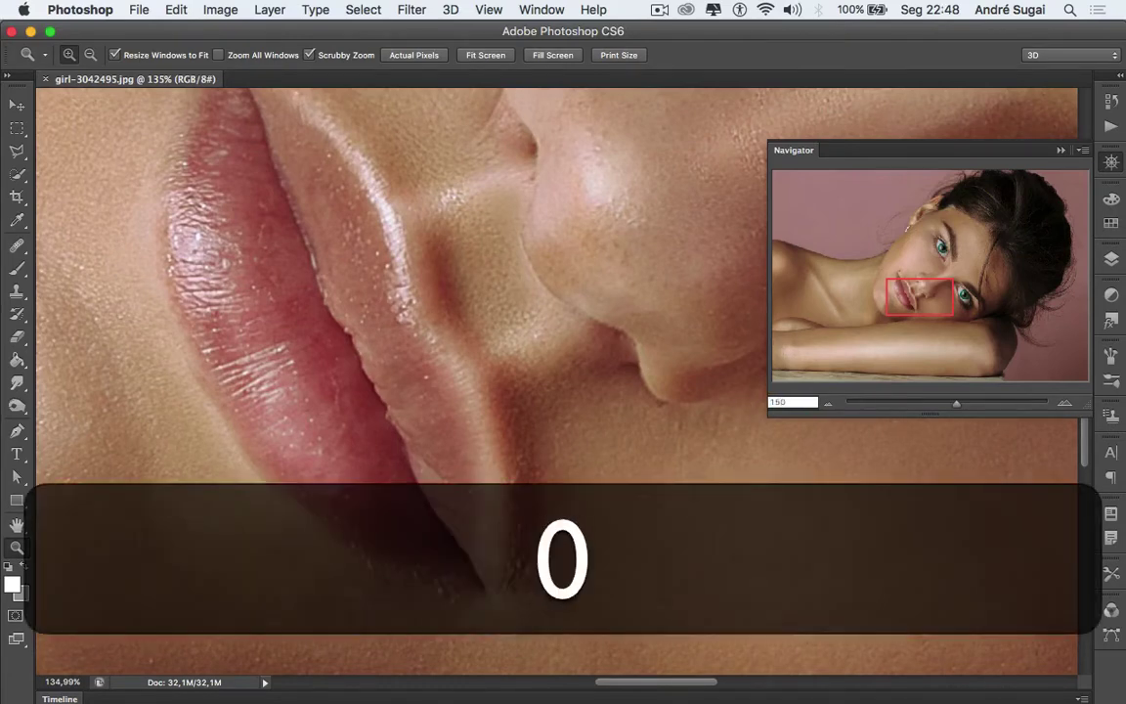
{"action": "key", "text": "Return"}
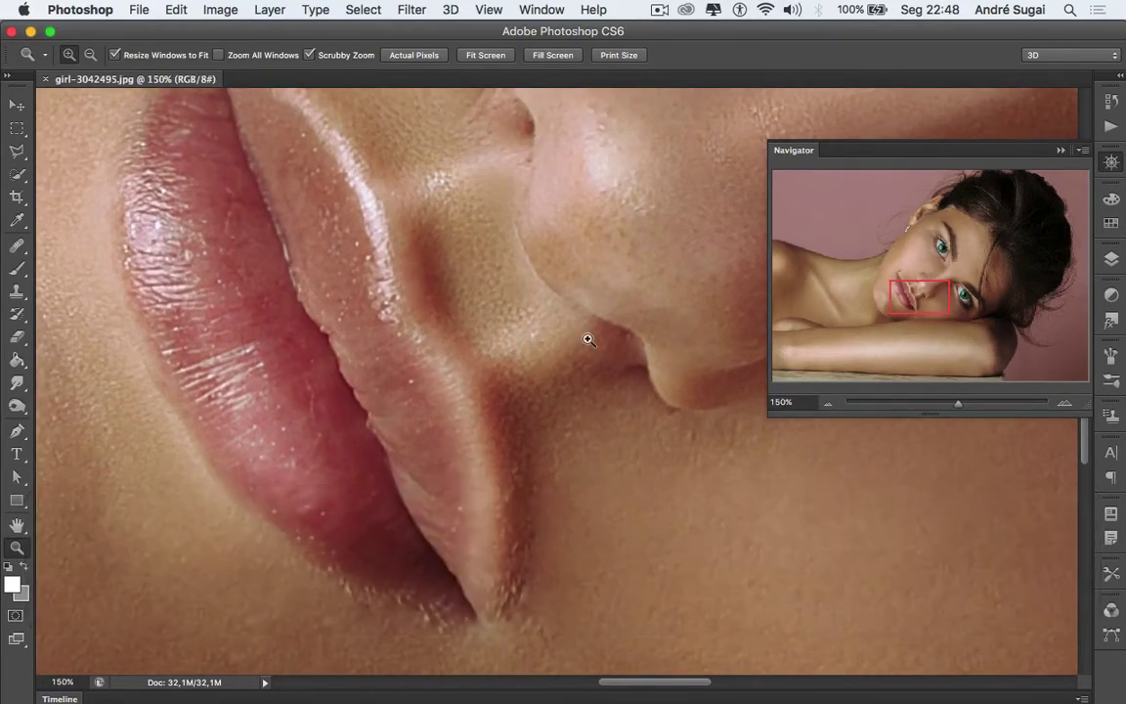
Step: Move the 150% view up to the upper eye, then greatly enlarge the Navigator panel
{"action": "mouse_move", "coordinate": [830, 263]}
{"action": "left_mouse_down"}
{"action": "mouse_move", "coordinate": [931, 237]}
{"action": "mouse_move", "coordinate": [953, 248]}
{"action": "mouse_move", "coordinate": [936, 245]}
{"action": "left_mouse_up"}
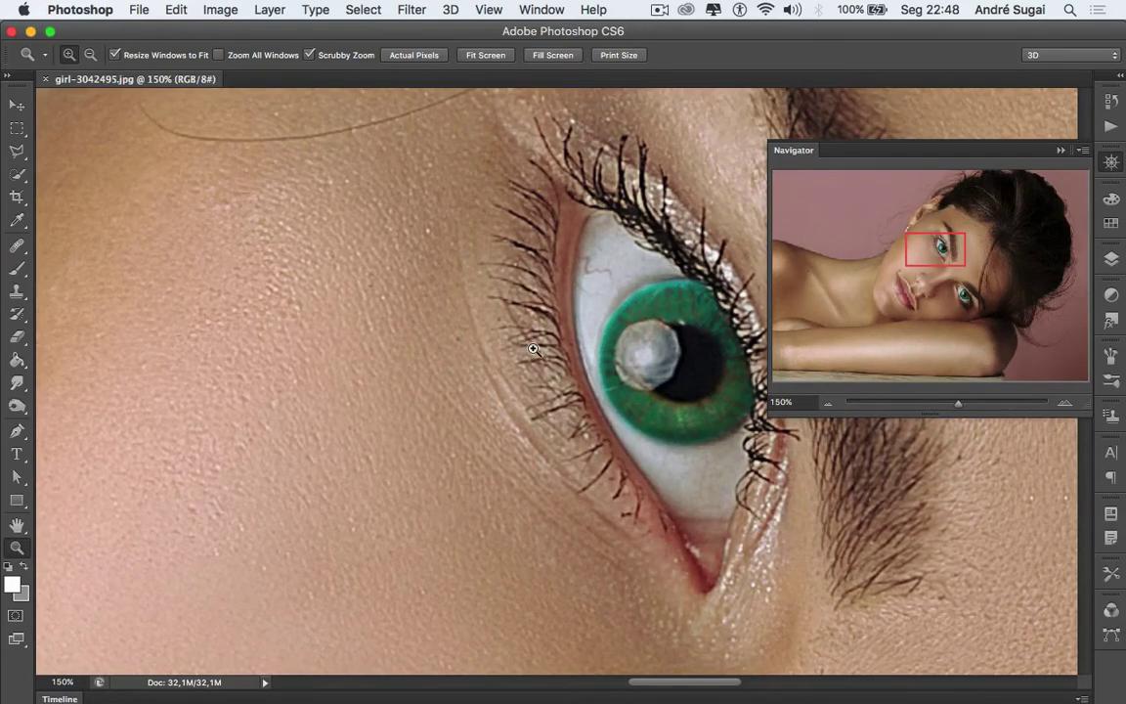
{"action": "key", "text": "space"}
{"action": "left_click_drag", "start_coordinate": [630, 347], "coordinate": [430, 346]}
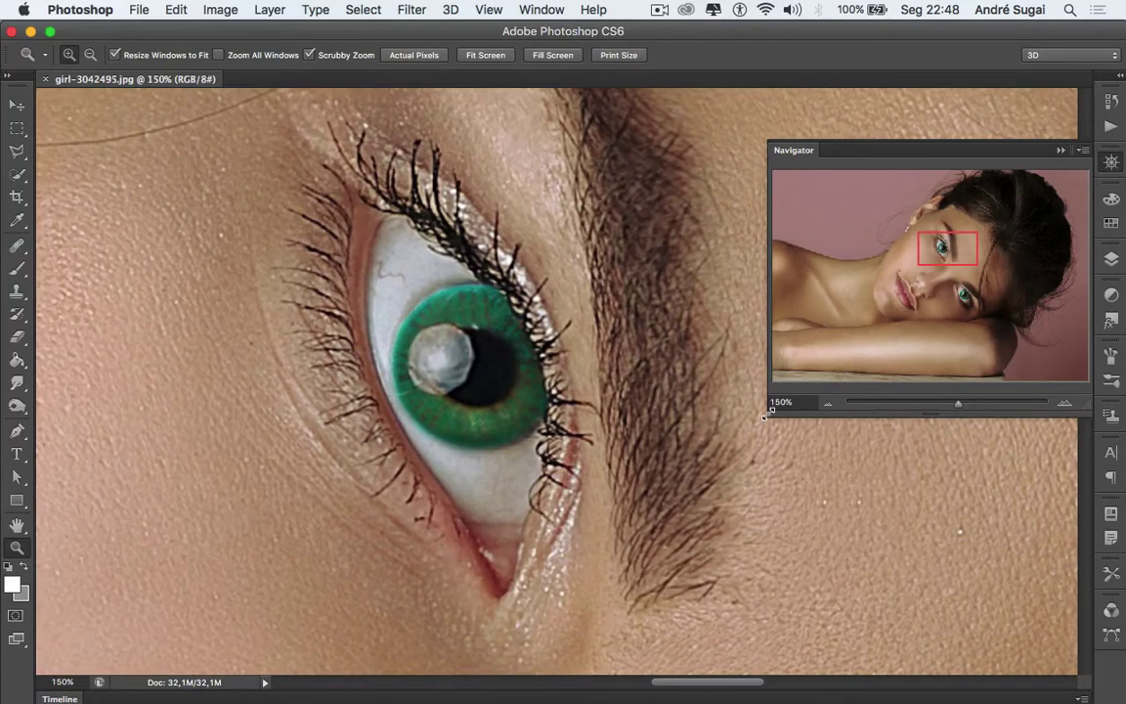
{"action": "left_click_drag", "start_coordinate": [769, 412], "coordinate": [527, 578]}
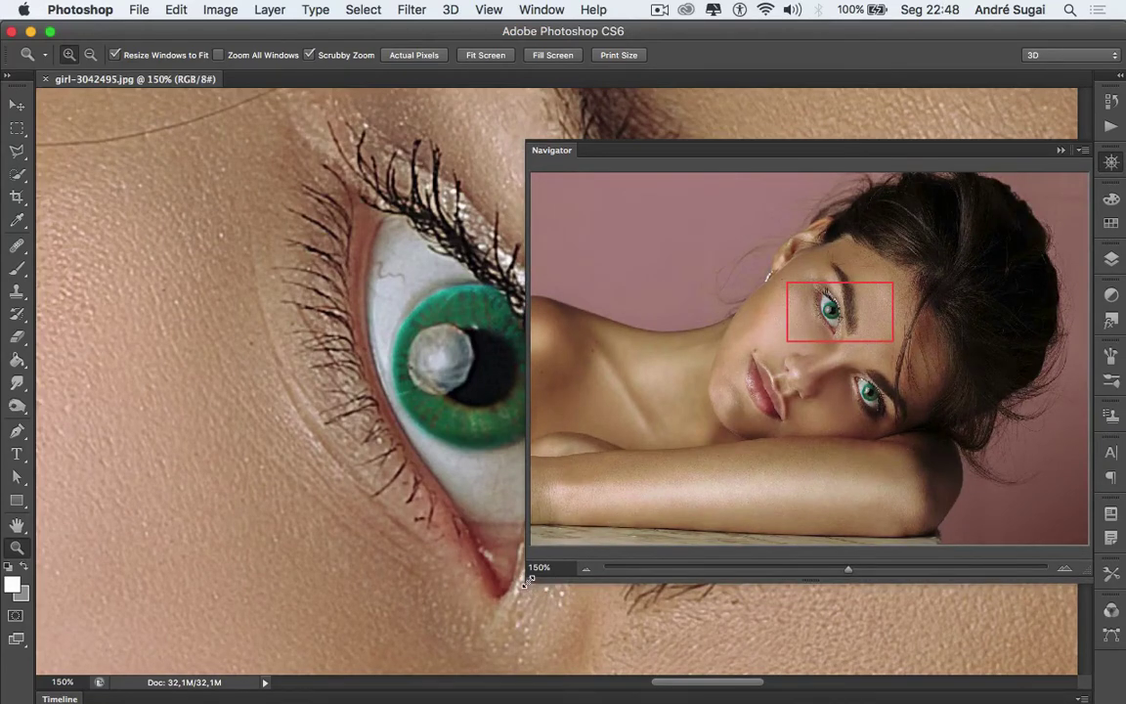
Step: Shrink the Navigator panel slightly by dragging its bottom-left corner inward
{"action": "mouse_move", "coordinate": [526, 580]}
{"action": "left_mouse_down"}
{"action": "mouse_move", "coordinate": [561, 532]}
{"action": "mouse_move", "coordinate": [623, 513]}
{"action": "left_mouse_up"}
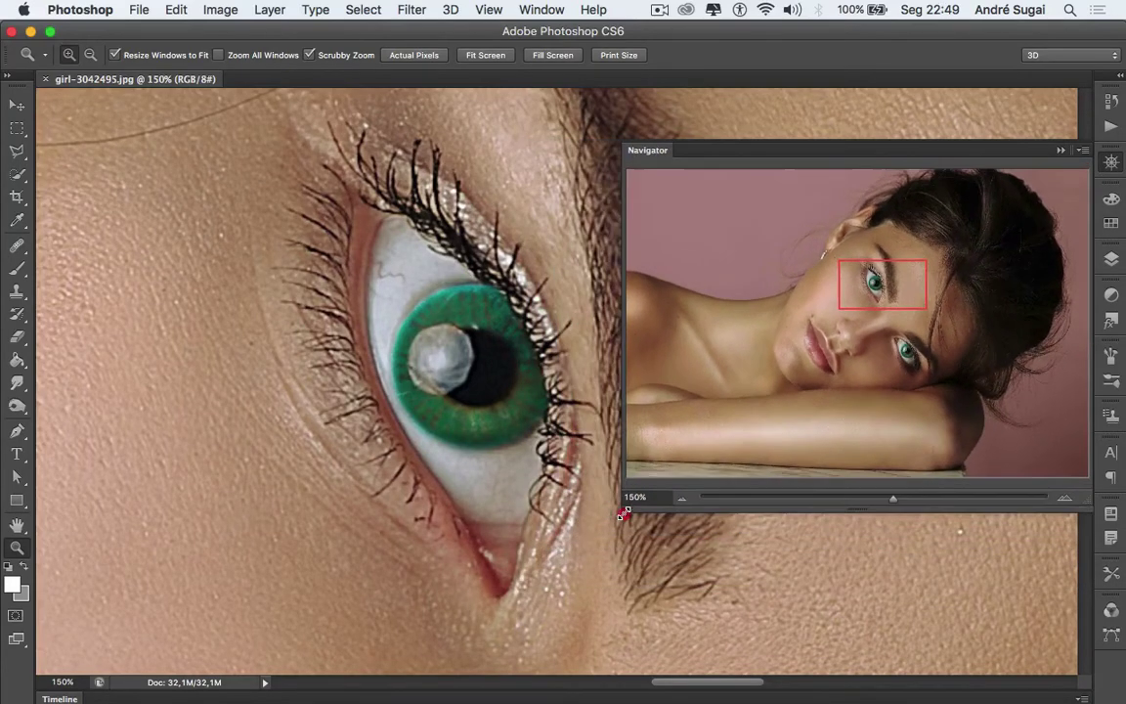